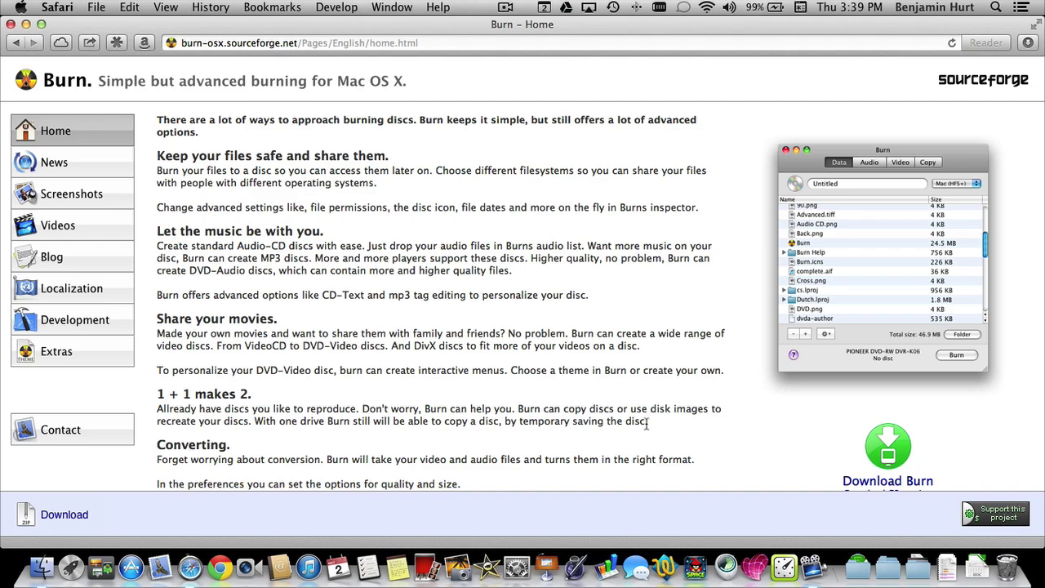
# - Start downloading Burn's 64-bit version from SourceForge, then close the download tab
pyautogui.scroll(-3, 668, 425)
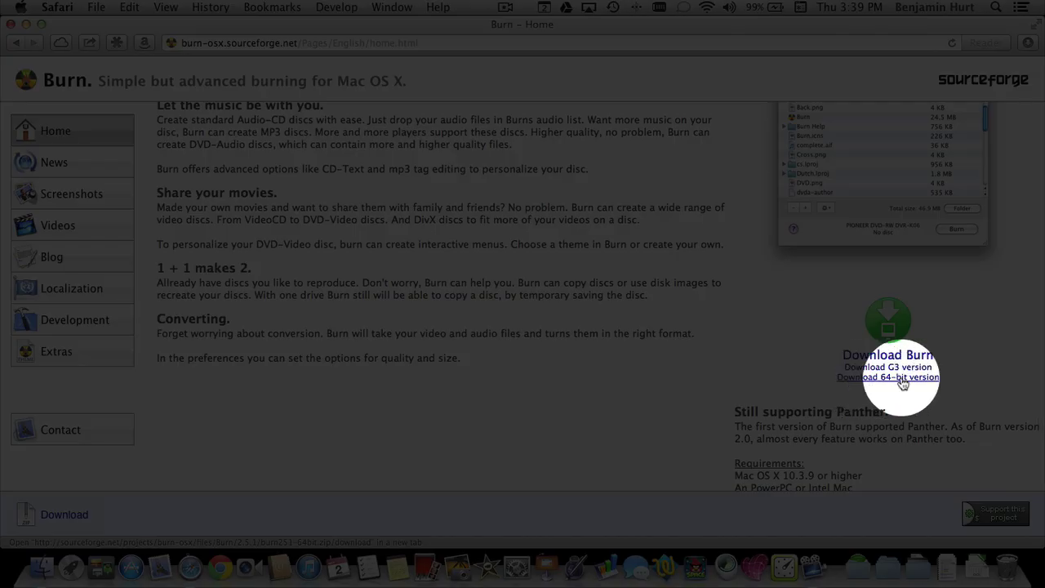
pyautogui.click(902, 380)
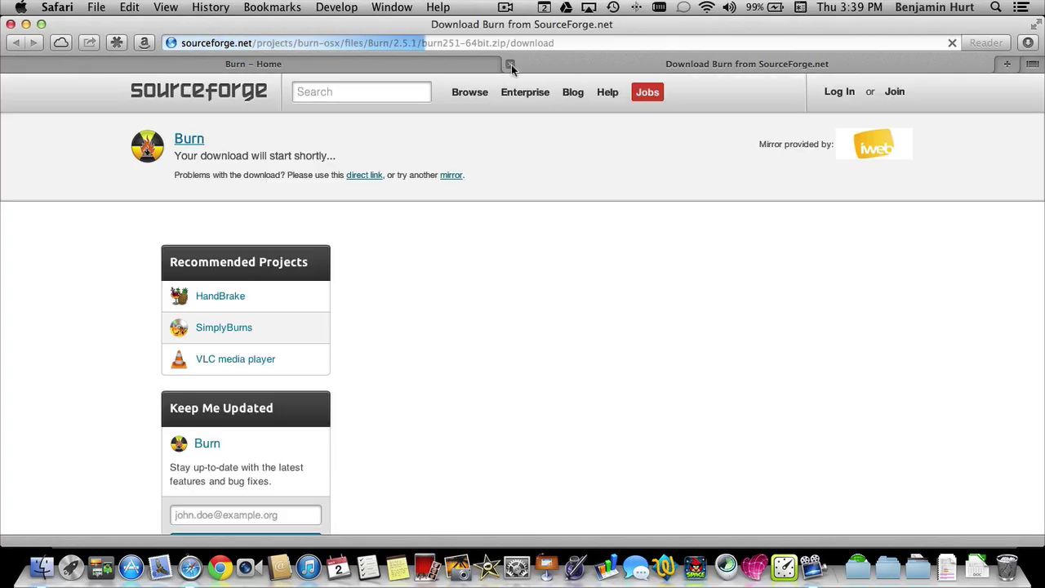
pyautogui.click(512, 64)
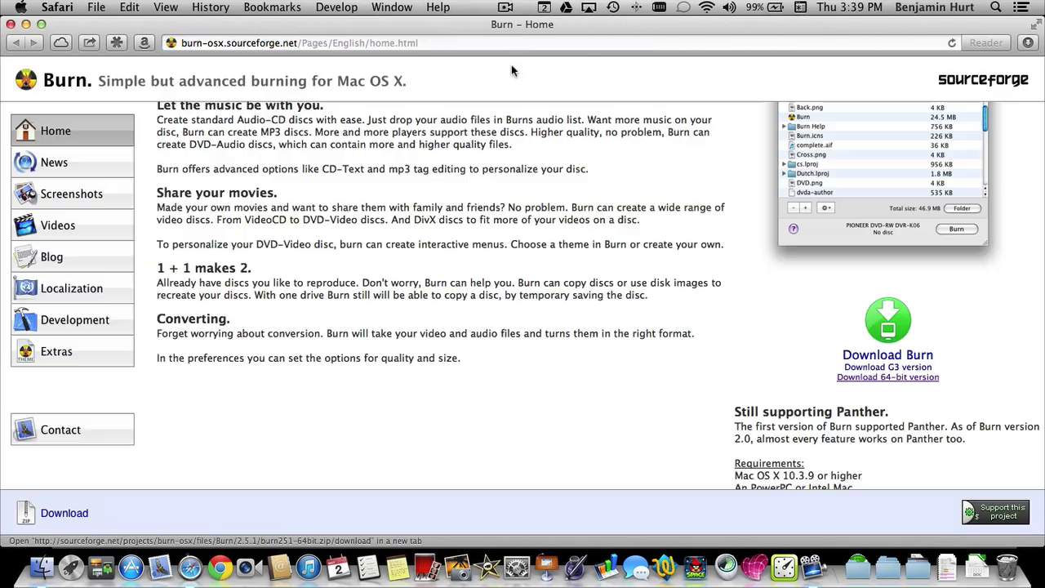
# - Launch Burn, switch to the Video tab, and title the disc 'CreationCalls'
pyautogui.click(853, 565)
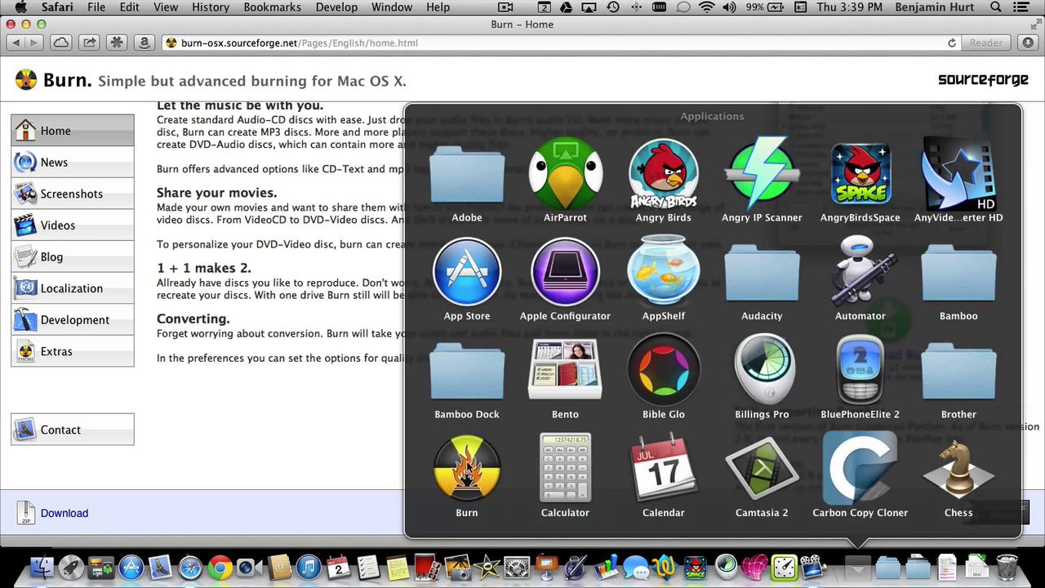
pyautogui.click(470, 465)
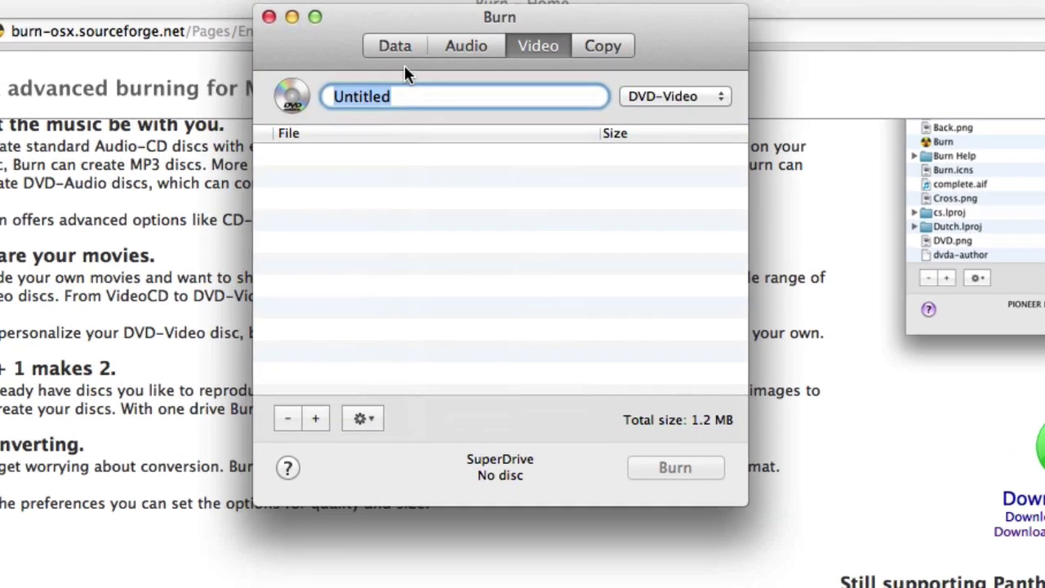
pyautogui.click(392, 46)
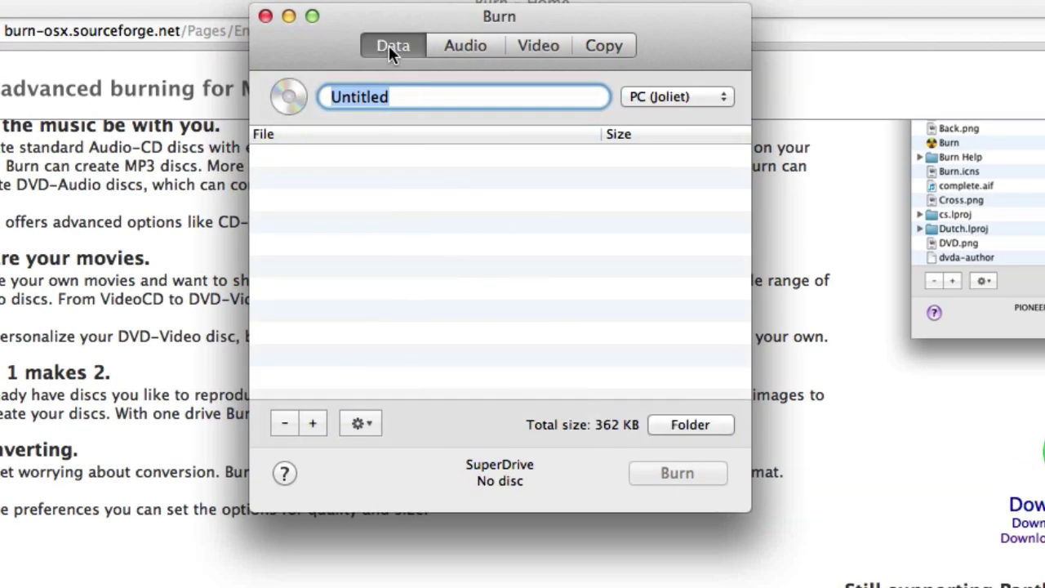
pyautogui.click(535, 48)
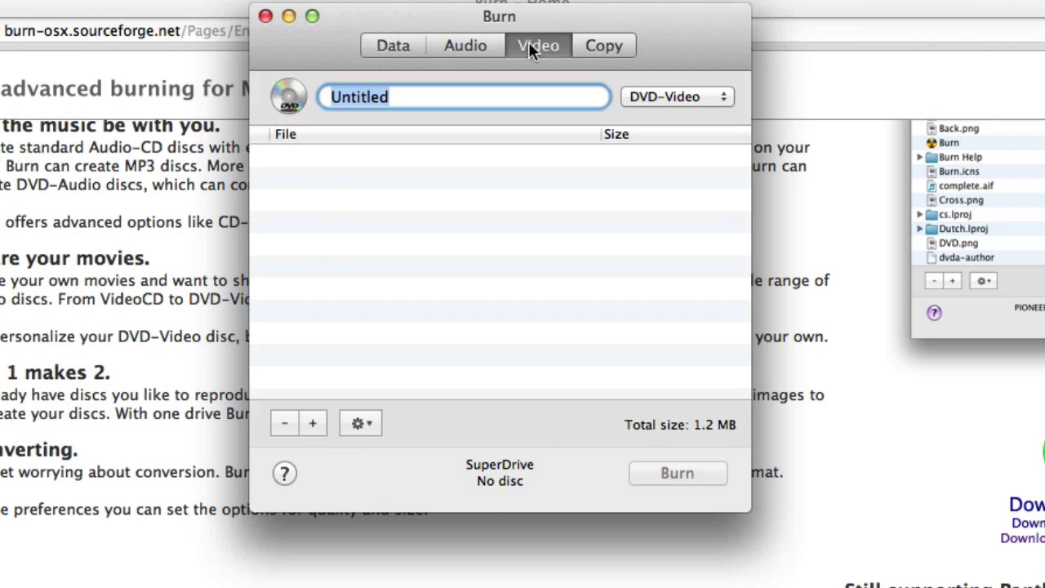
pyautogui.doubleClick(422, 97)
pyautogui.write('Creation')
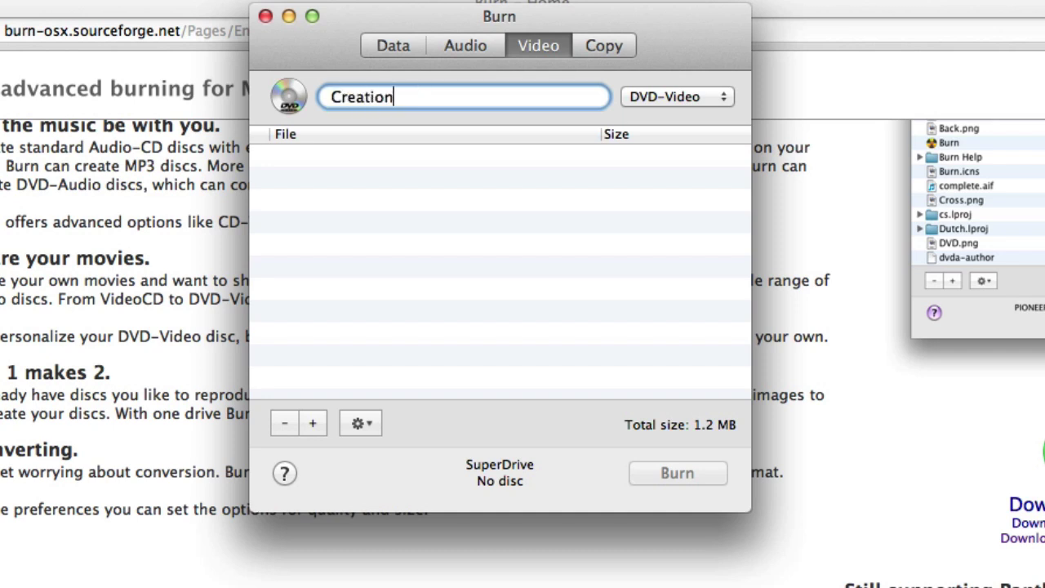
pyautogui.write('Calls')
# - Add Creation_Calls.mov from the Movies folder to the video disc
pyautogui.click(313, 422)
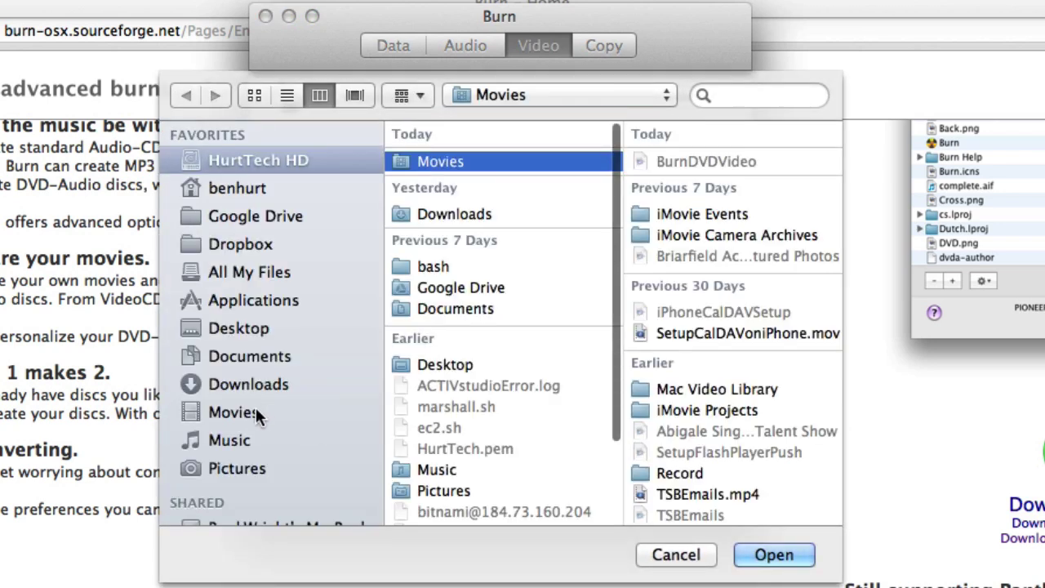
pyautogui.click(249, 411)
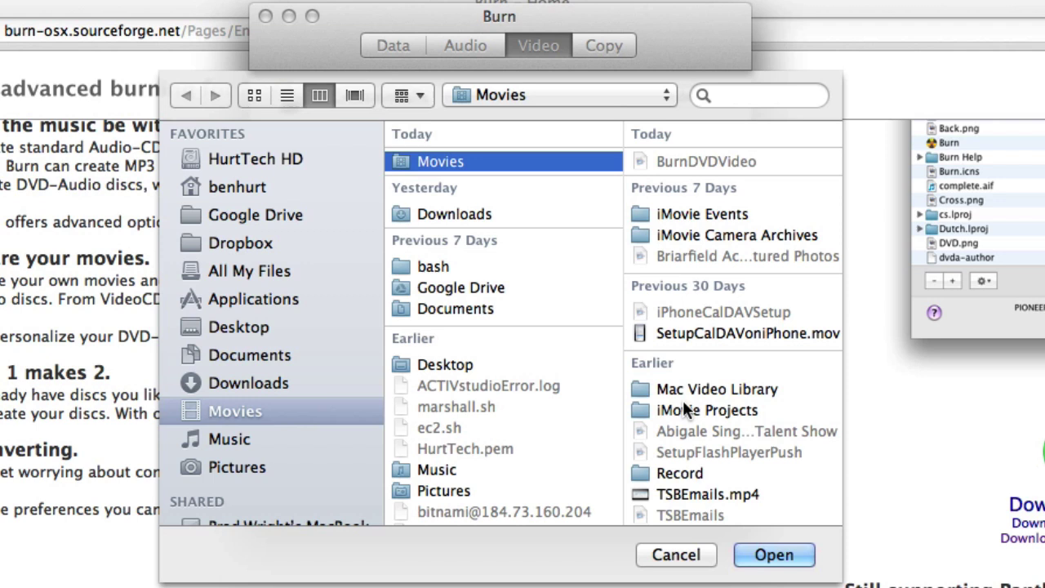
pyautogui.scroll(-2, 682, 400)
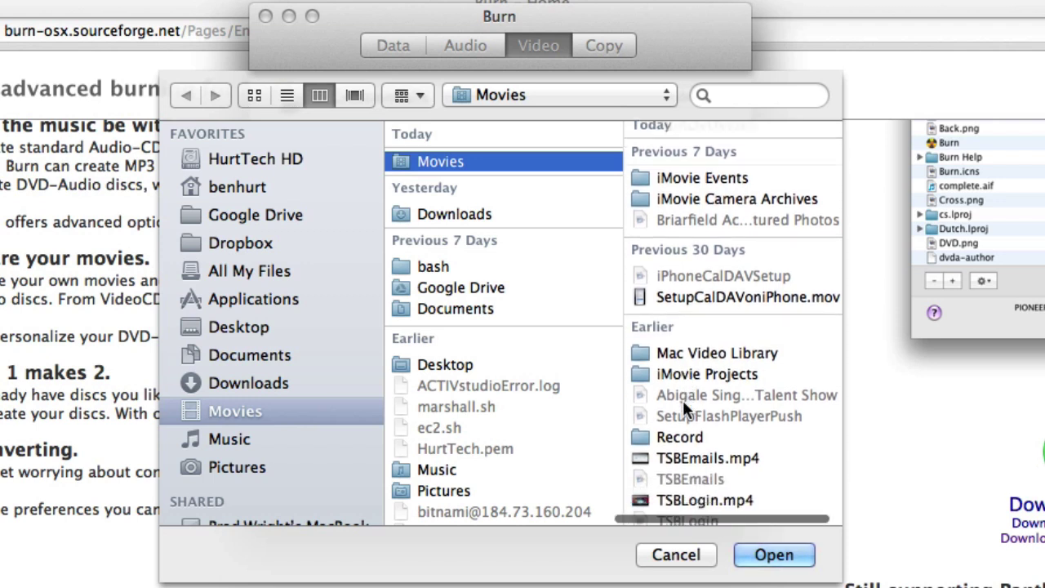
pyautogui.scroll(-20, 682, 400)
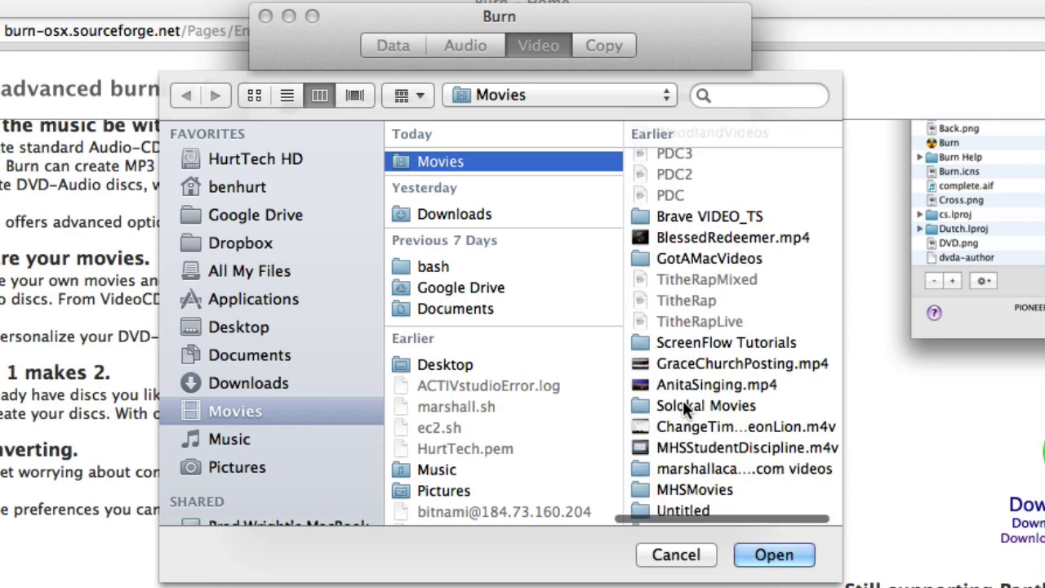
pyautogui.scroll(-10, 683, 402)
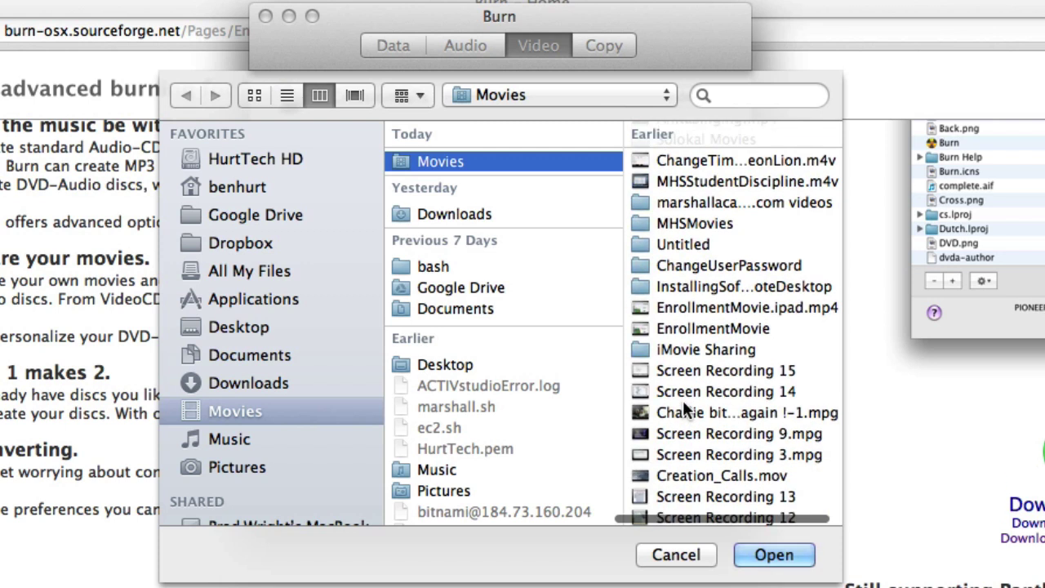
pyautogui.scroll(-5, 683, 400)
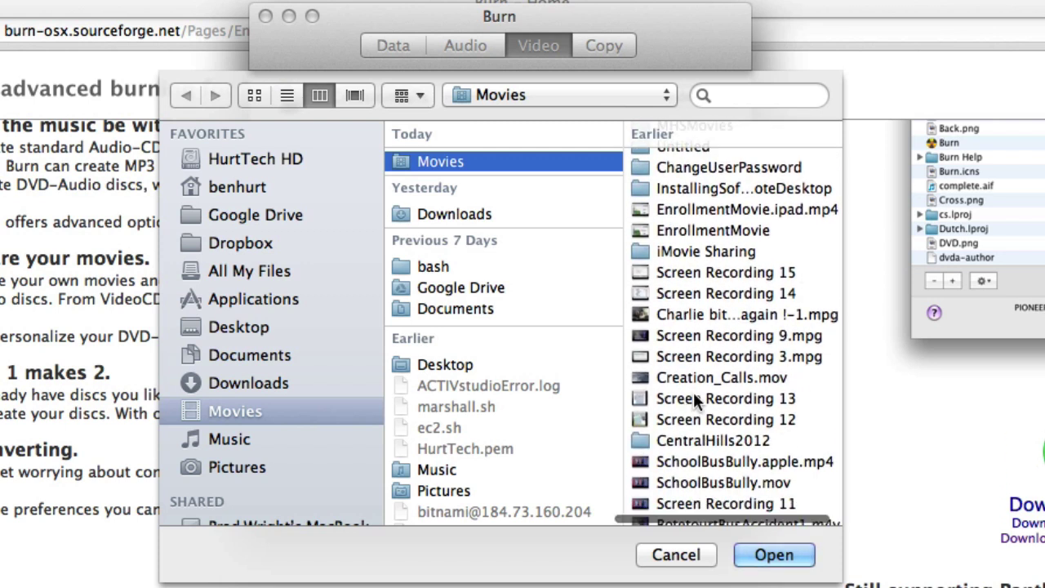
pyautogui.click(715, 377)
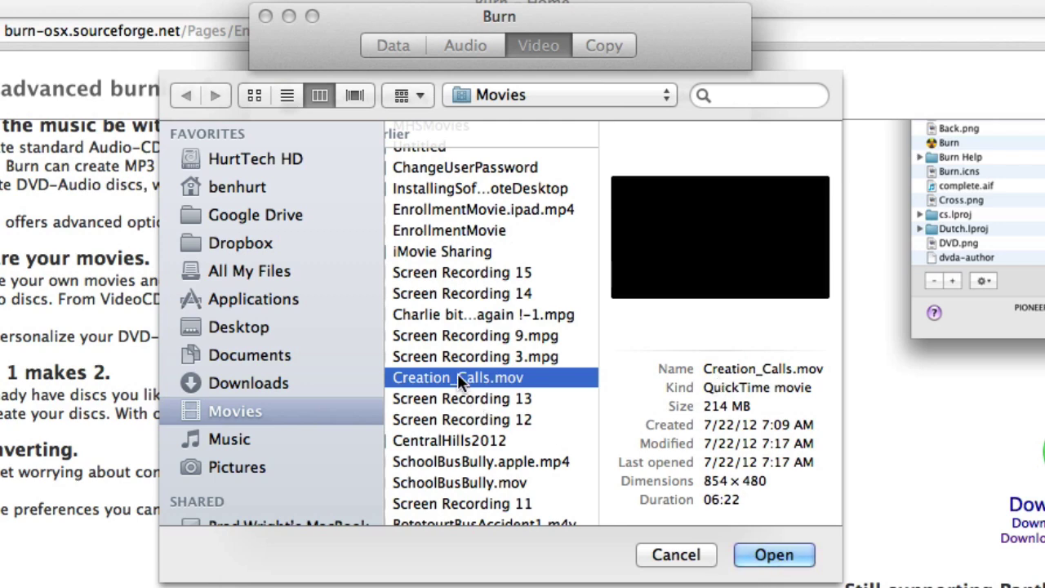
pyautogui.click(785, 557)
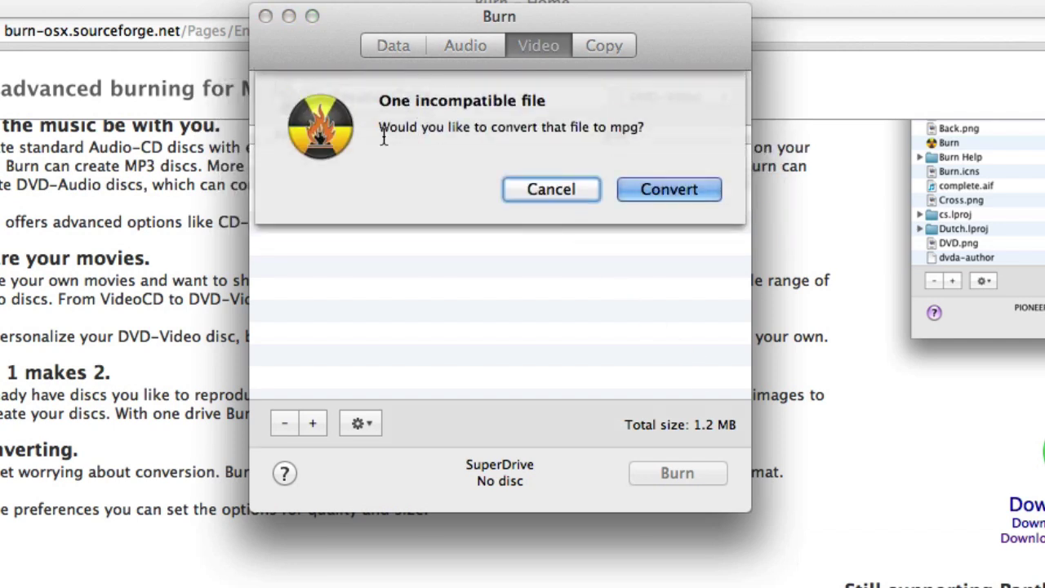
# - Convert Creation_Calls.mov to mpg with NTSC region, saving it in Movies
pyautogui.click(667, 189)
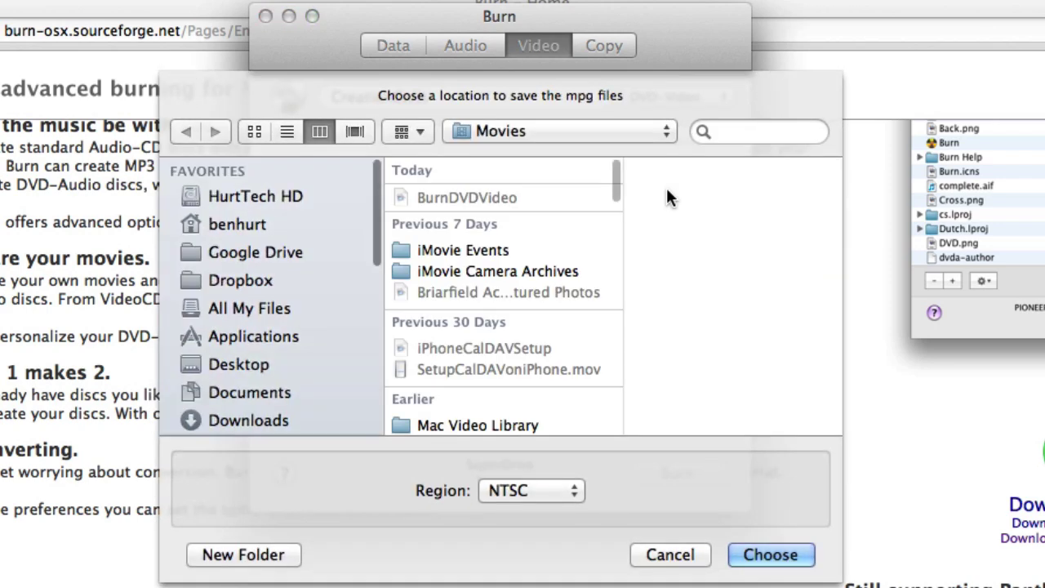
pyautogui.click(531, 492)
pyautogui.click(606, 495)
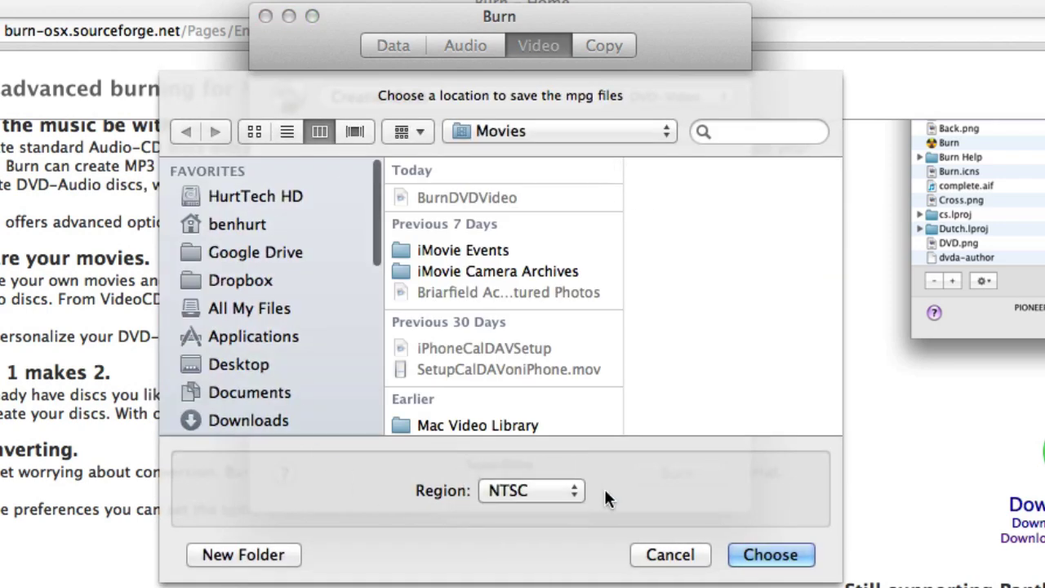
pyautogui.click(770, 555)
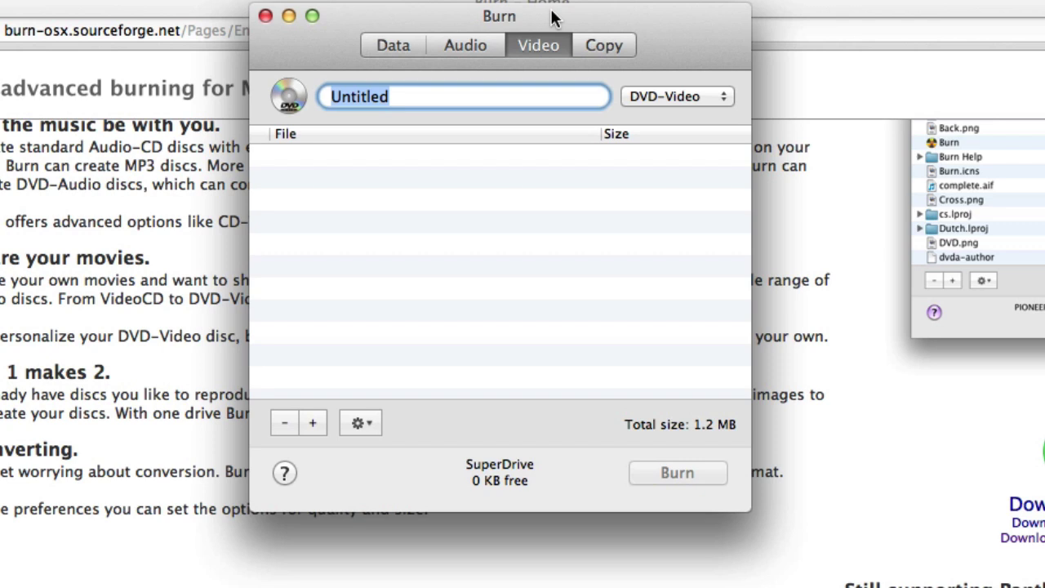
# - Turn on 'Use DVD theme' from the disc options and check the disc format list
pyautogui.click(364, 424)
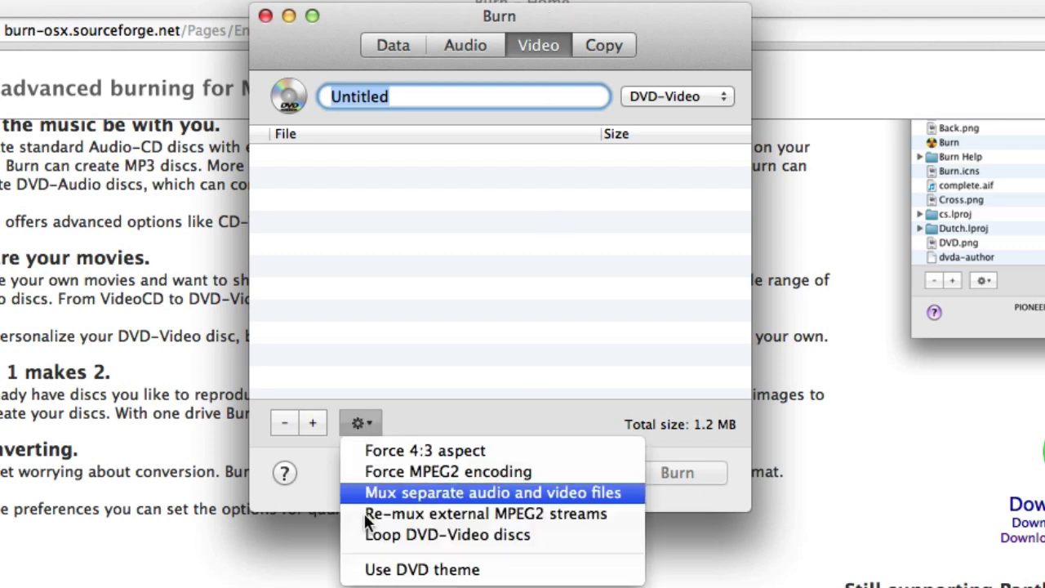
pyautogui.click(384, 569)
pyautogui.click(369, 422)
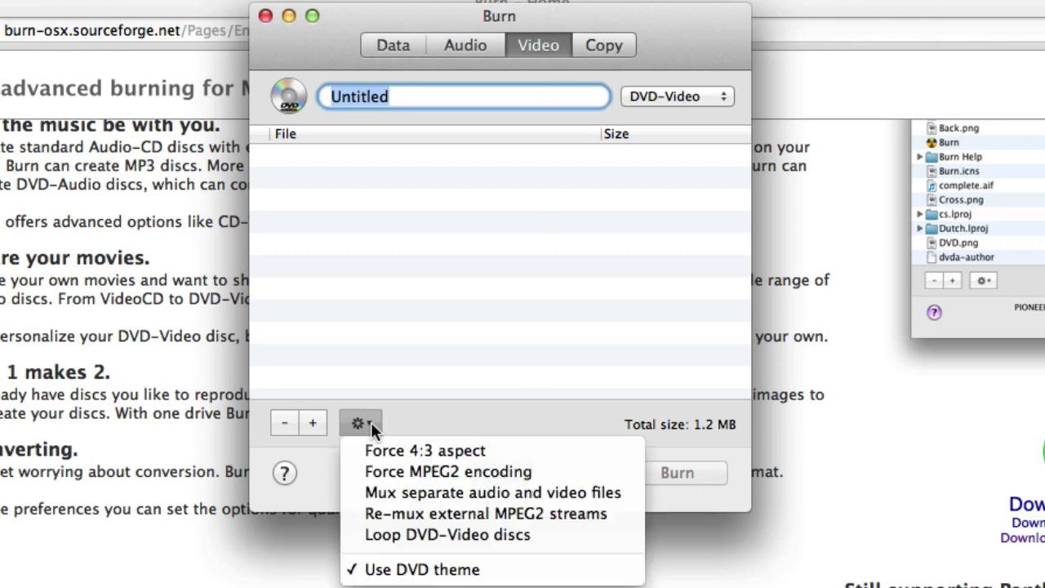
pyautogui.click(519, 575)
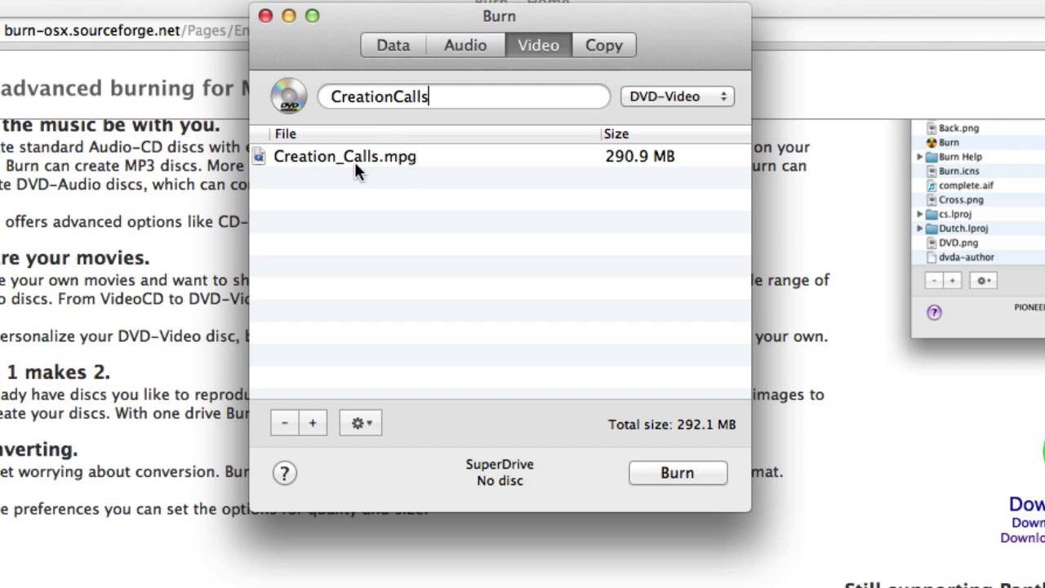
pyautogui.click(692, 98)
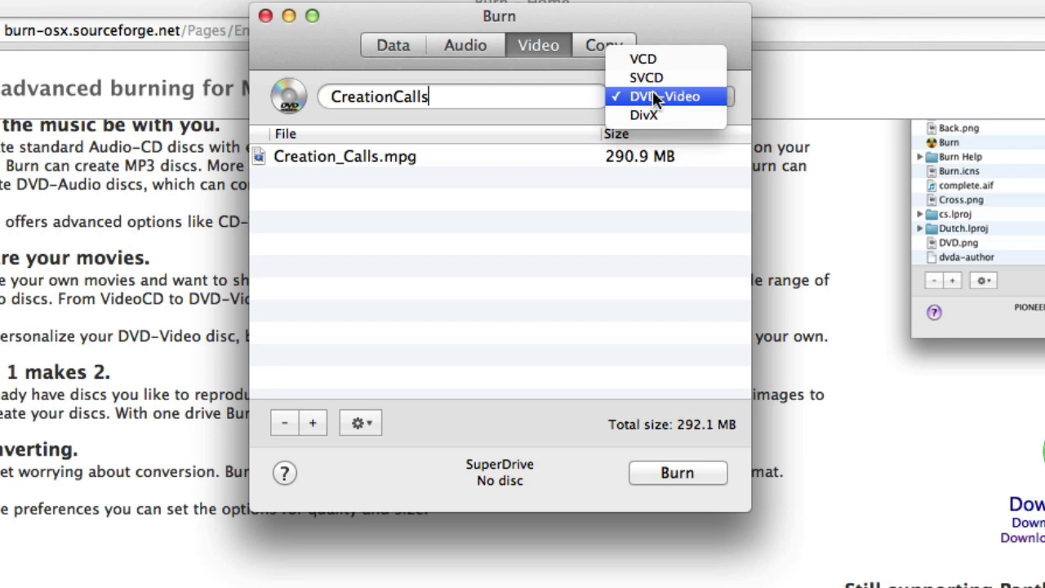
# - Keep the DVD-Video format and burn CreationCalls to the blank DVD, dismissing the blank-disc prompt
pyautogui.click(521, 346)
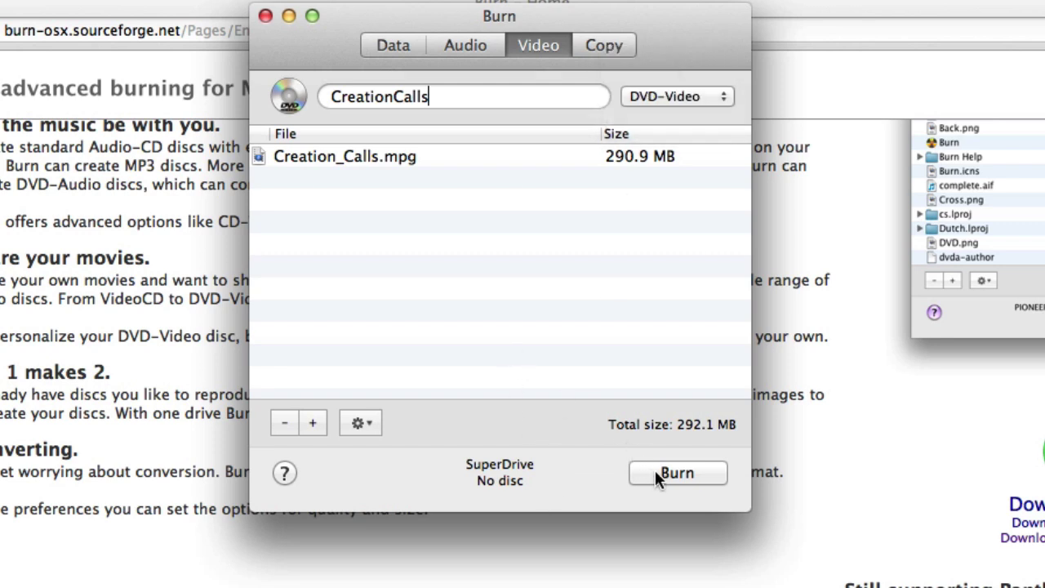
pyautogui.click(656, 474)
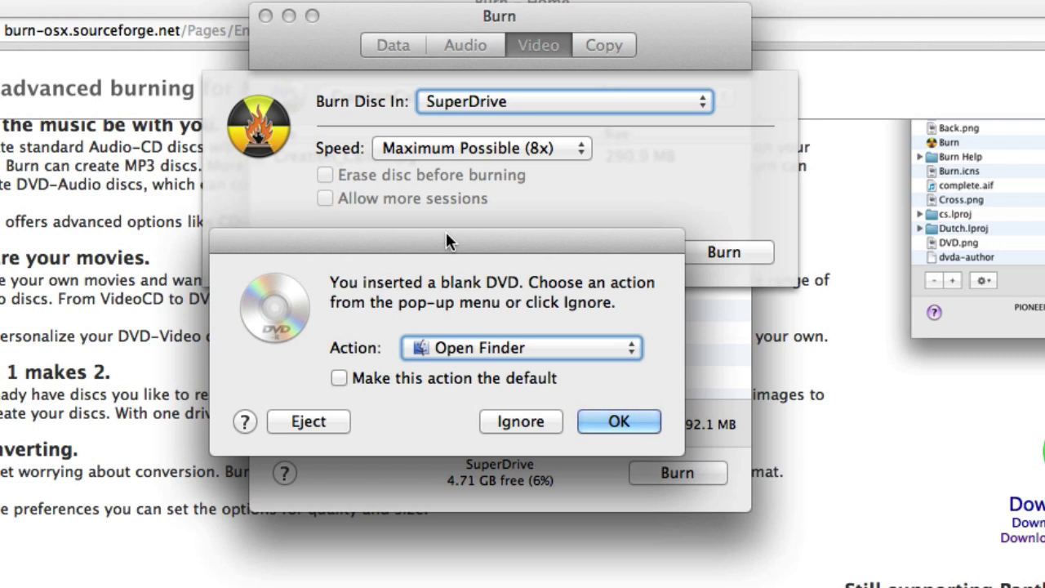
pyautogui.click(520, 421)
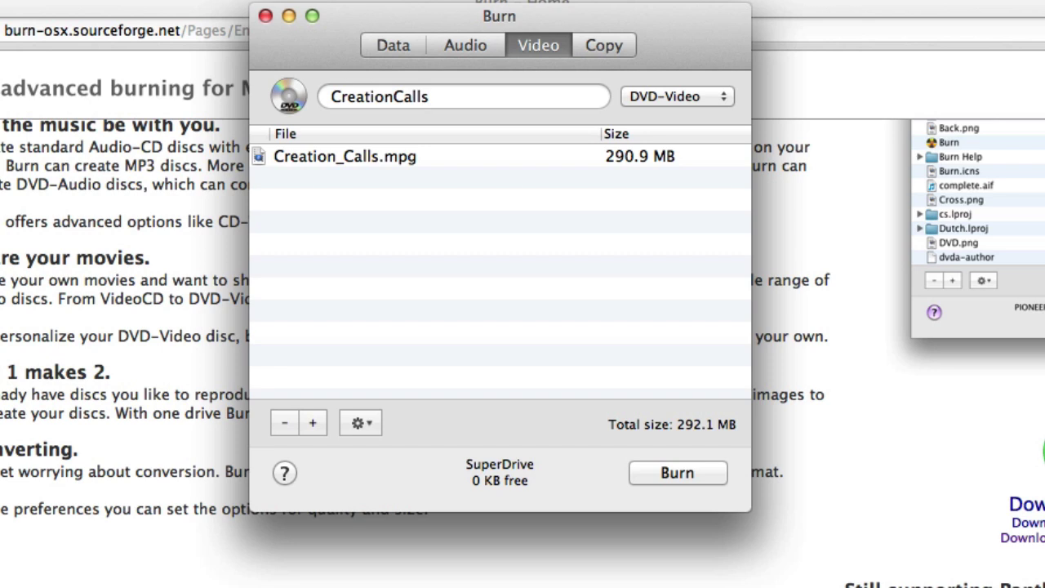
# - Close Burn and eject the burned DVD
pyautogui.press('super+q')
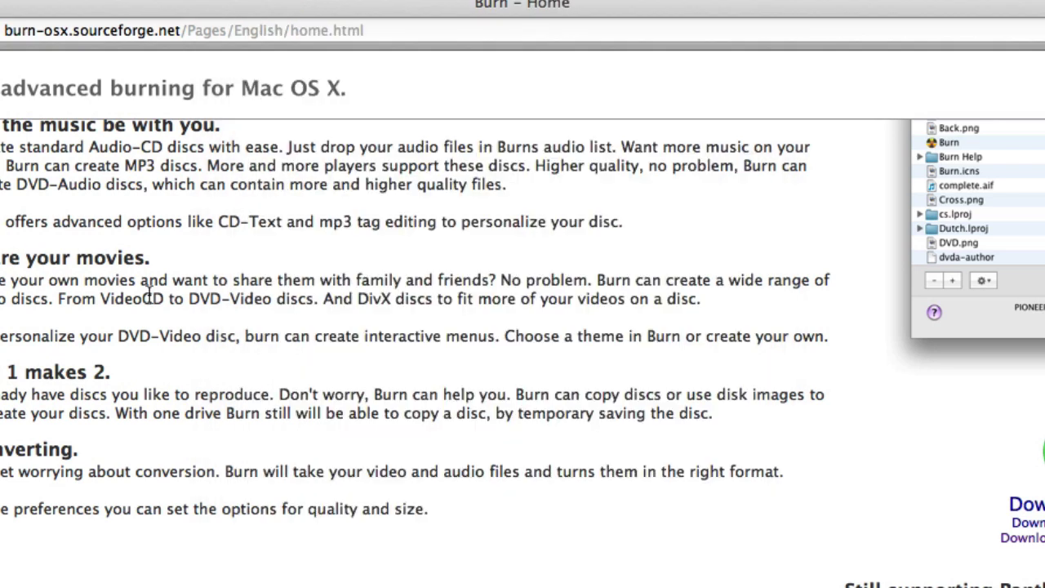
pyautogui.press('XF86Eject')
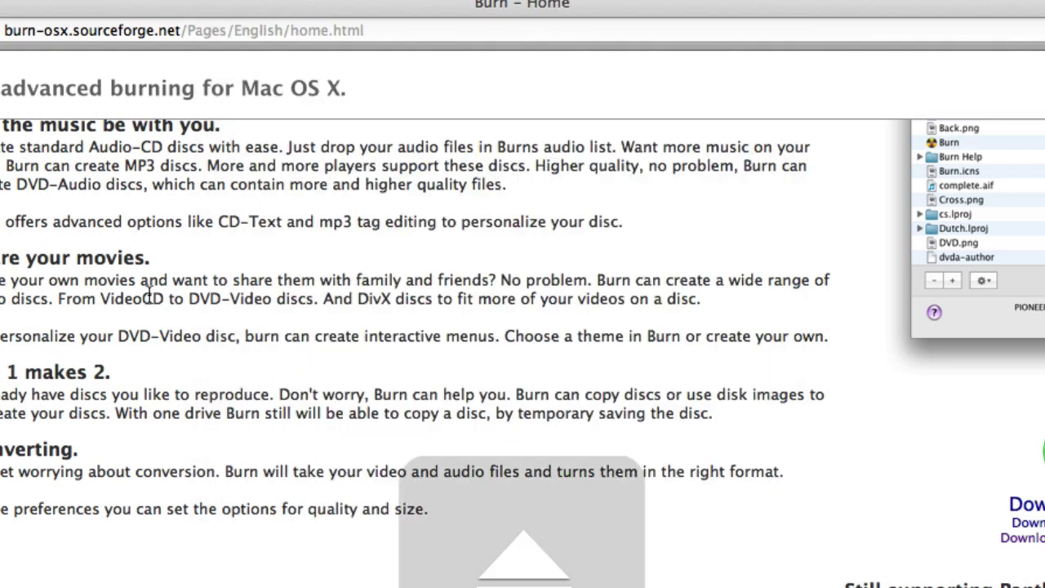